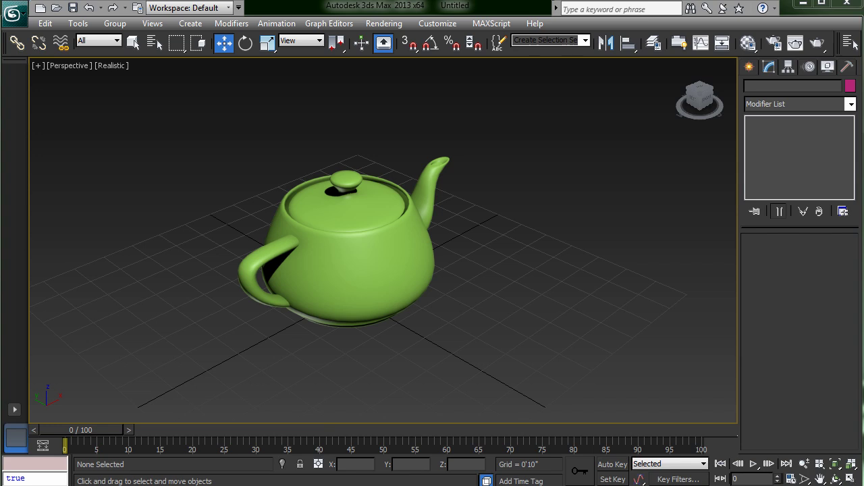
Step: Open mental ray Render Setup, make the dialog taller and scroll down to Render Output
click(775, 43)
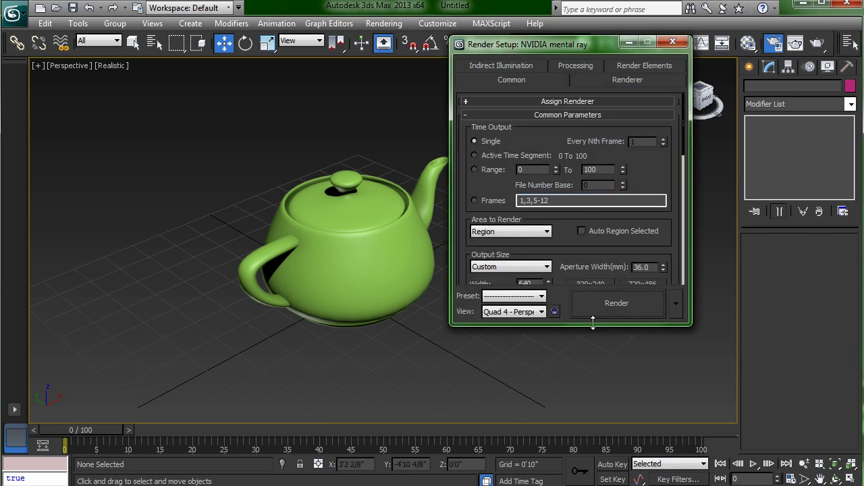
drag(596, 327, 587, 348)
drag(551, 250, 562, 241)
scroll(629, 193, down, 5)
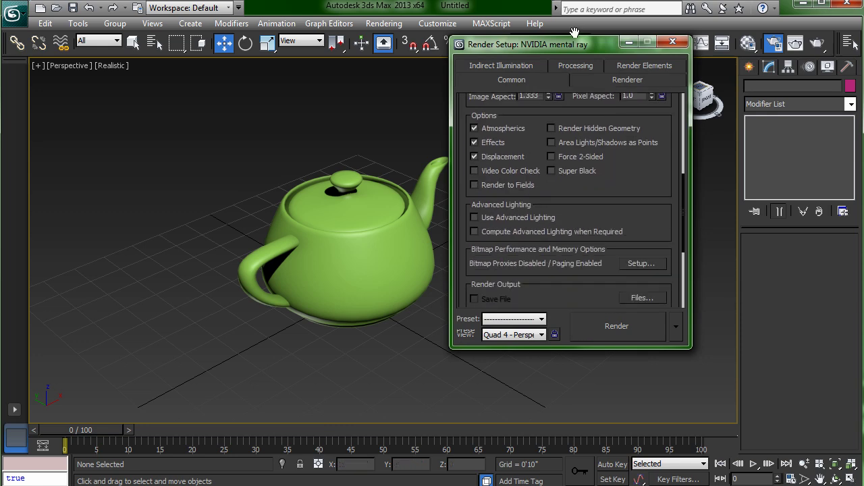
drag(629, 193, 643, 65)
scroll(601, 134, down, 2)
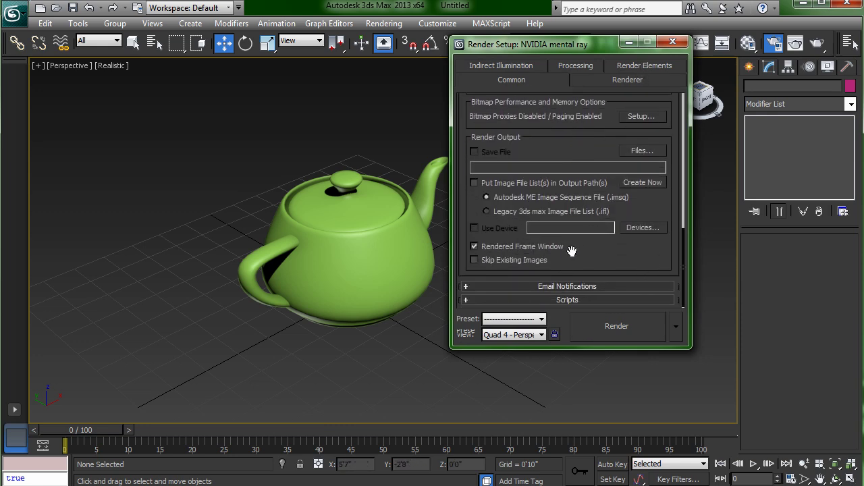
Step: Record a State01 state in State Sets that unchecks Elements Active on Render Elements
click(384, 24)
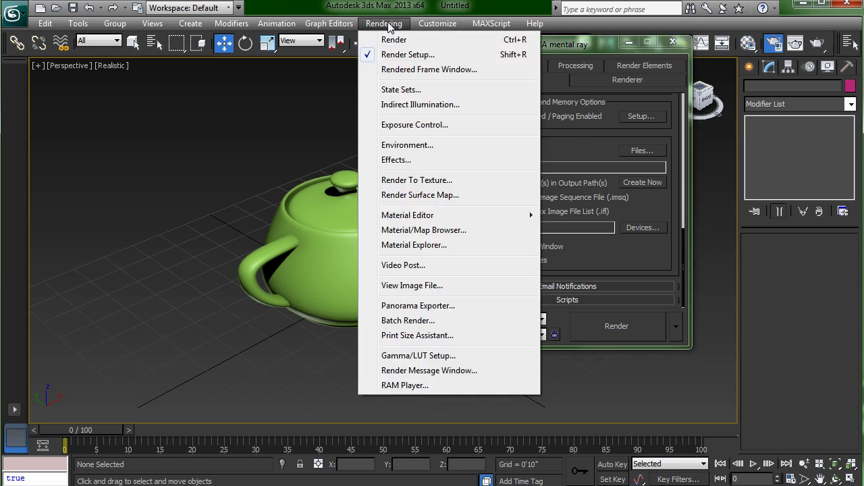
click(401, 89)
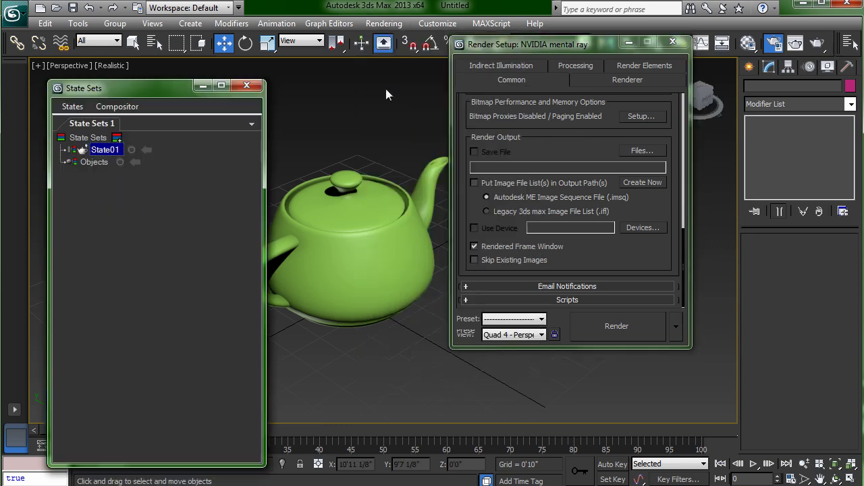
click(132, 150)
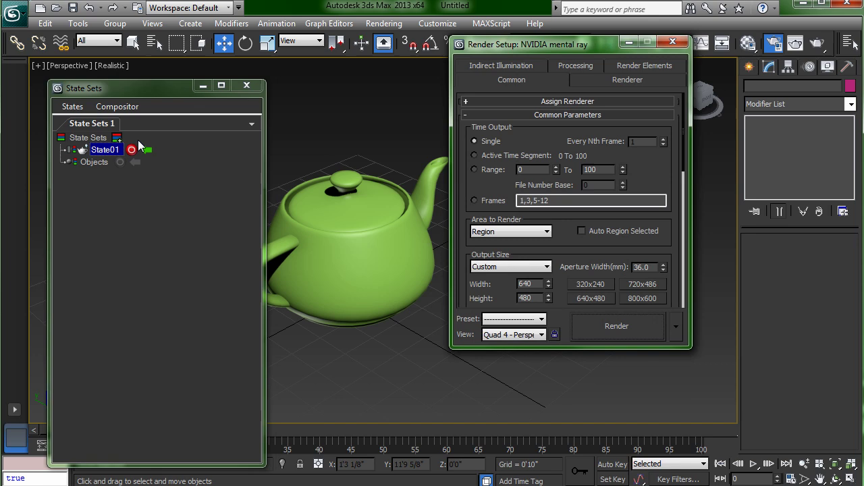
click(622, 67)
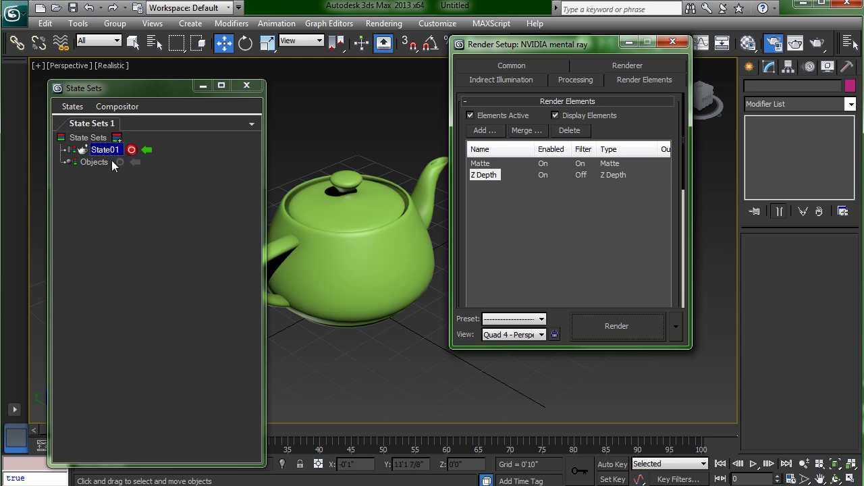
click(471, 115)
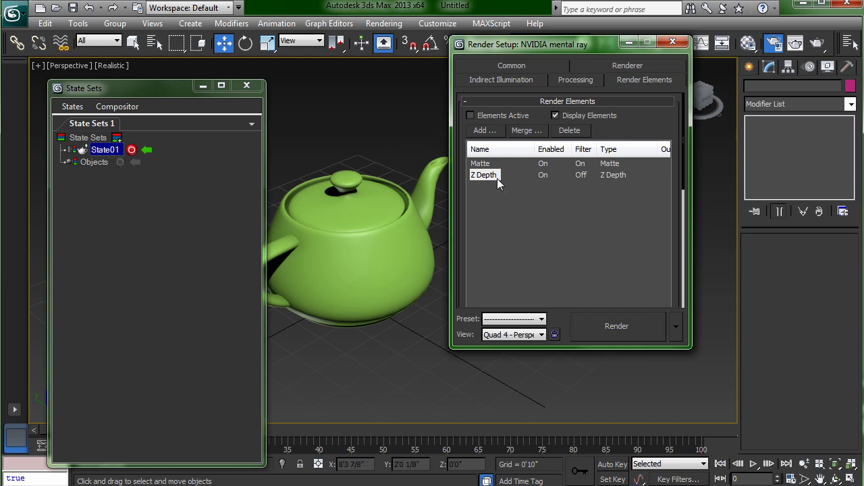
click(133, 150)
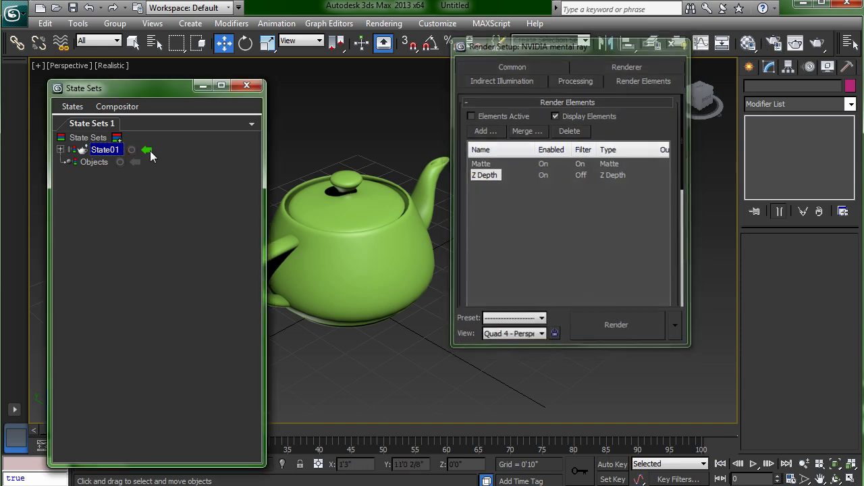
Step: Toggle State01 off and back on, confirming render elements re-enable and then switch off
click(149, 151)
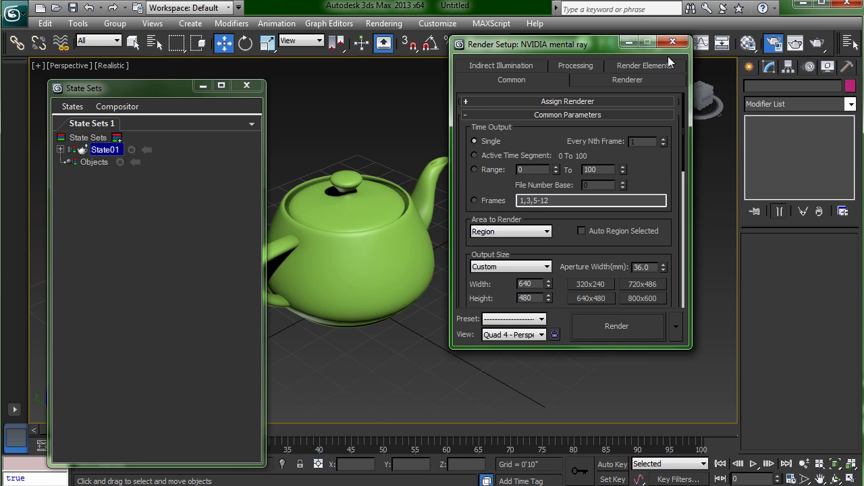
click(660, 66)
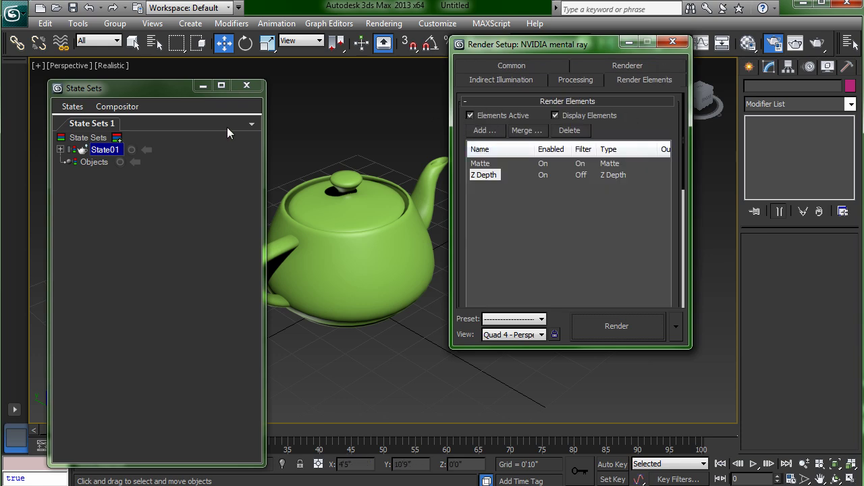
click(148, 150)
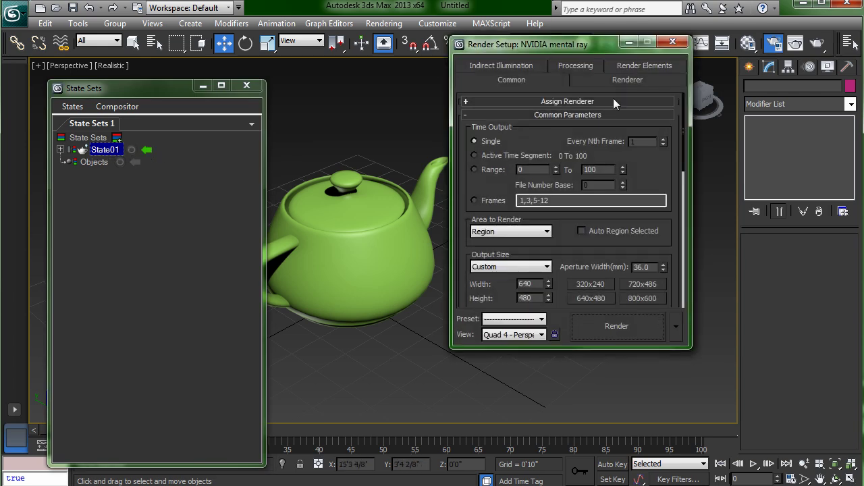
click(632, 67)
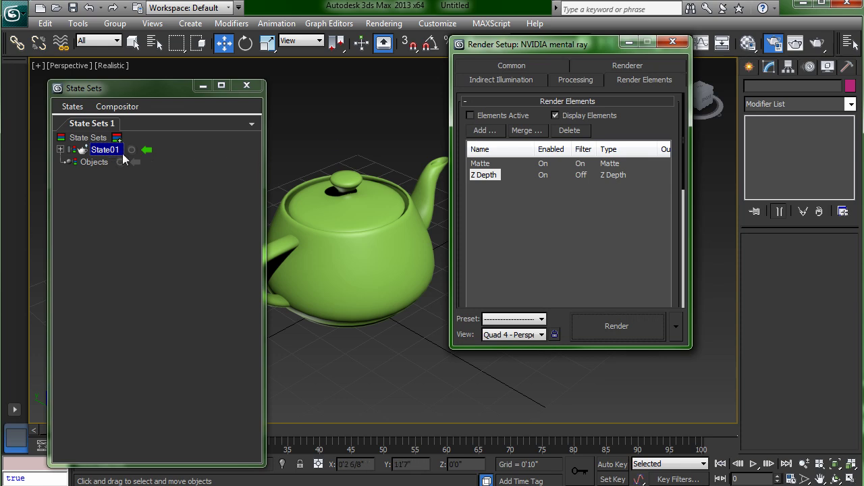
click(471, 115)
Step: Deactivate State01 on the Common tab and show the render mode list beside Render
click(521, 67)
click(147, 150)
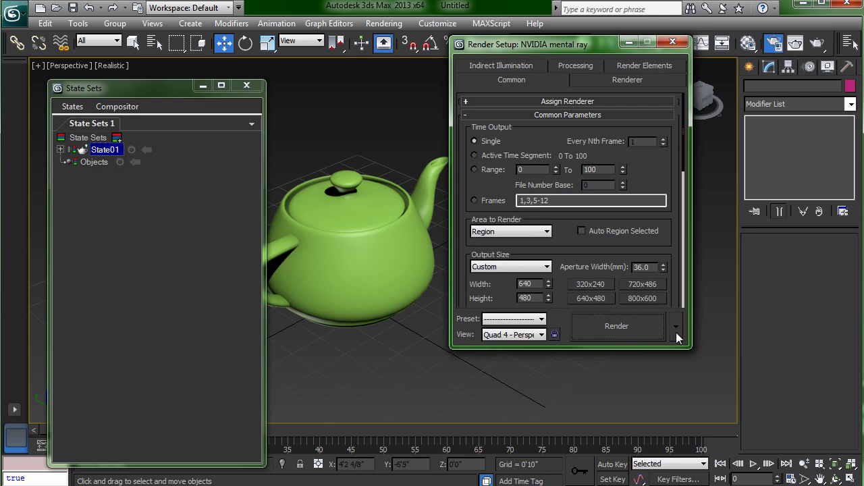
scroll(608, 236, down, 5)
scroll(641, 221, down, 3)
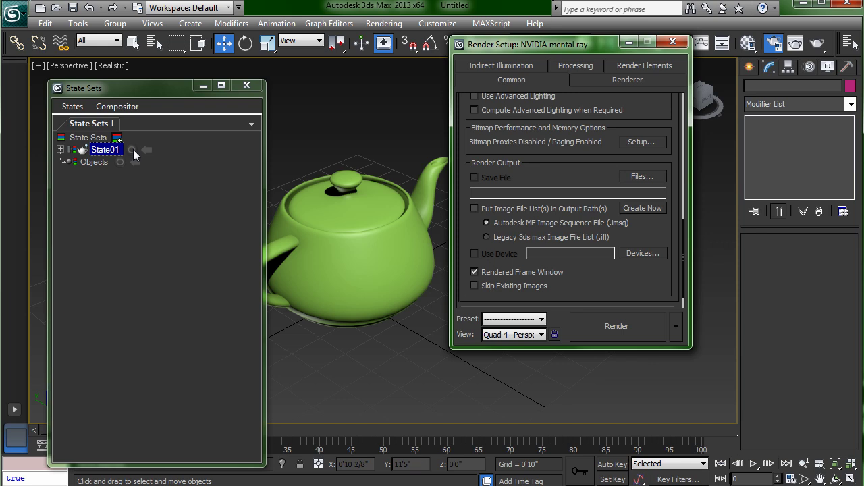
drag(641, 300, 645, 274)
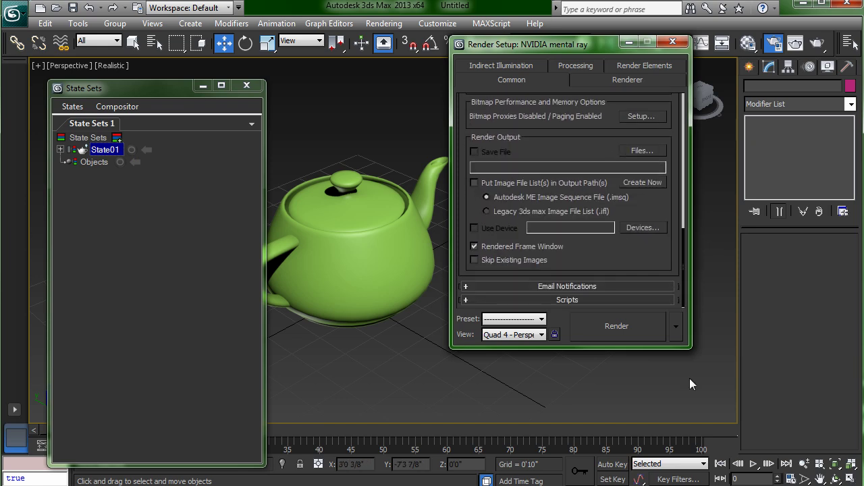
click(676, 327)
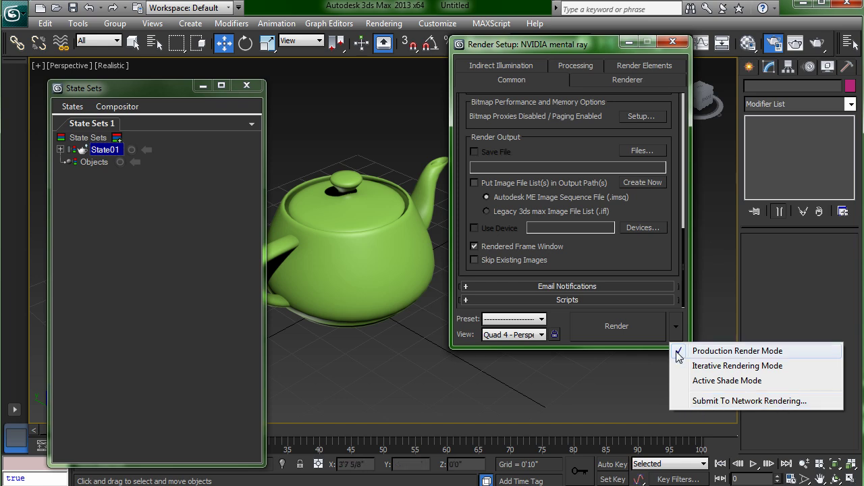
Step: Submit to network rendering, accept the region warning, then cancel the Network Job Assignment
click(686, 399)
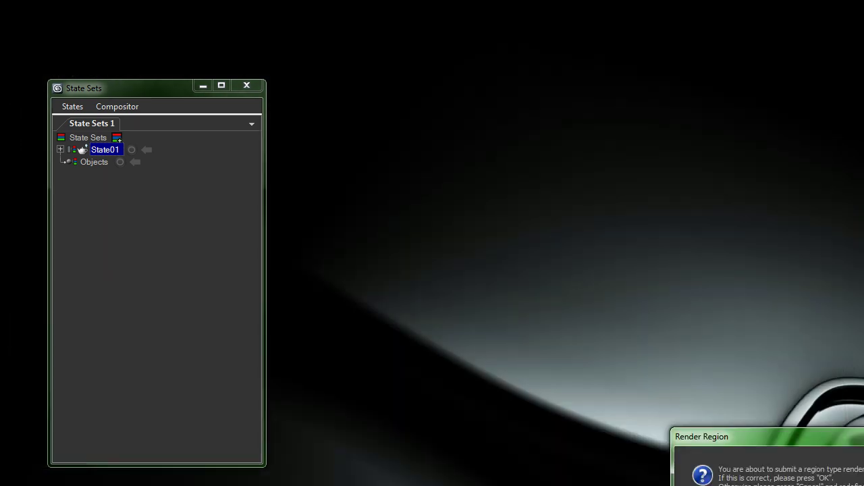
key(Return)
drag(708, 256, 438, 35)
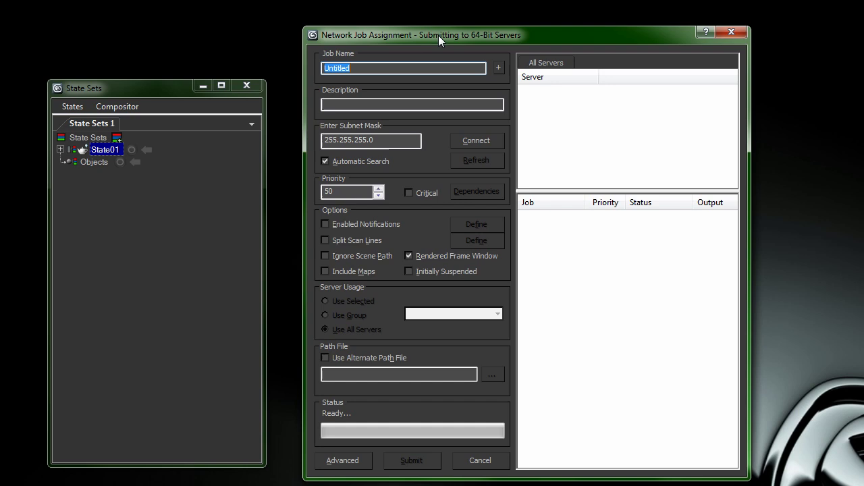
click(480, 461)
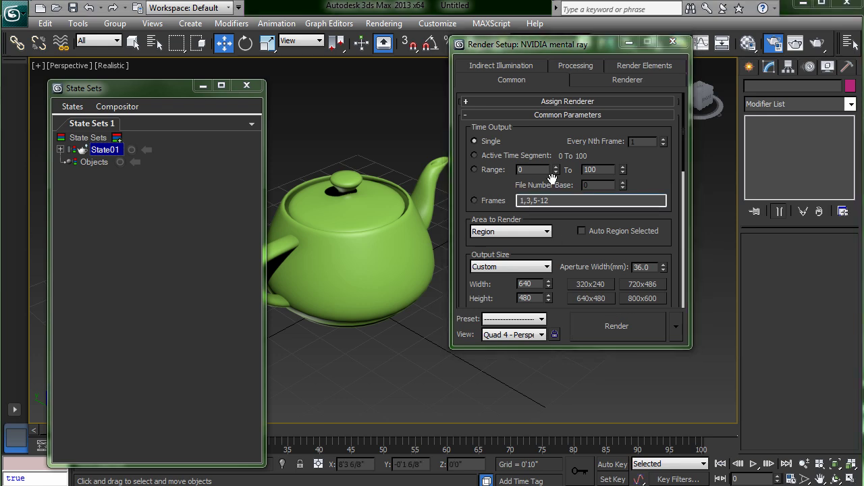
Step: Open the MAXScript Help reference and move its window further left
click(500, 24)
mouse_move(537, 25)
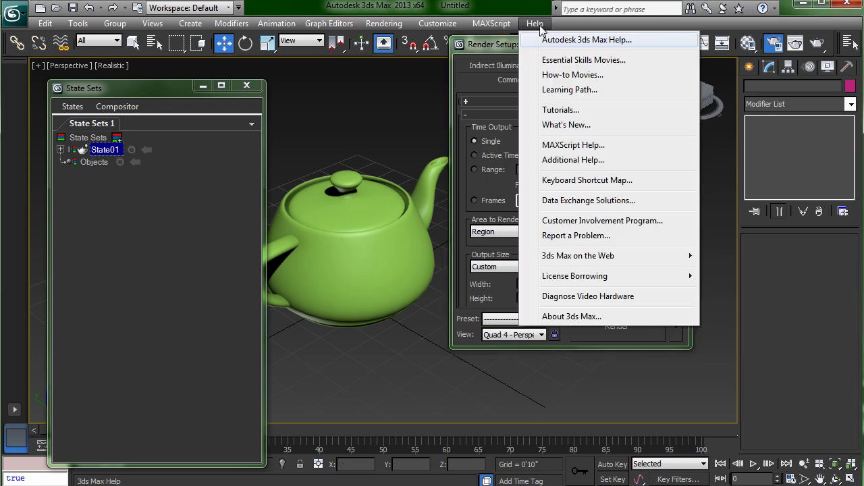
click(573, 145)
drag(819, 21, 323, 18)
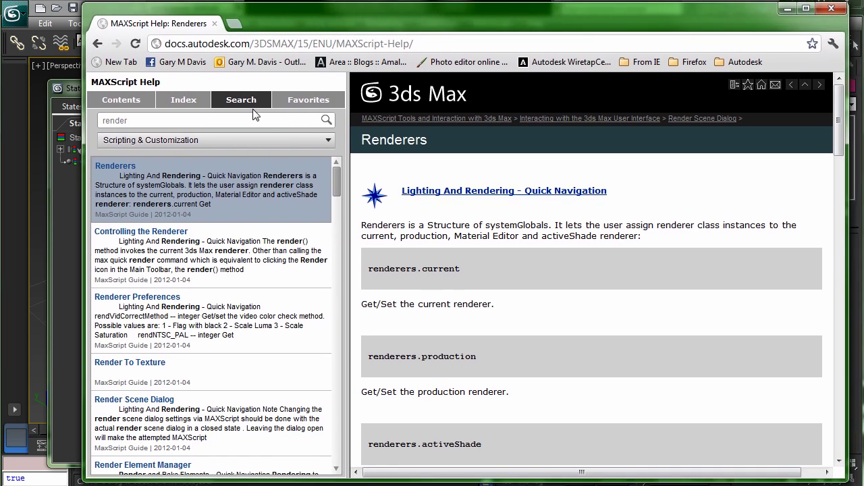
Step: Search help for render and navigate via Lighting And Rendering to Render Scene Dialog
click(135, 121)
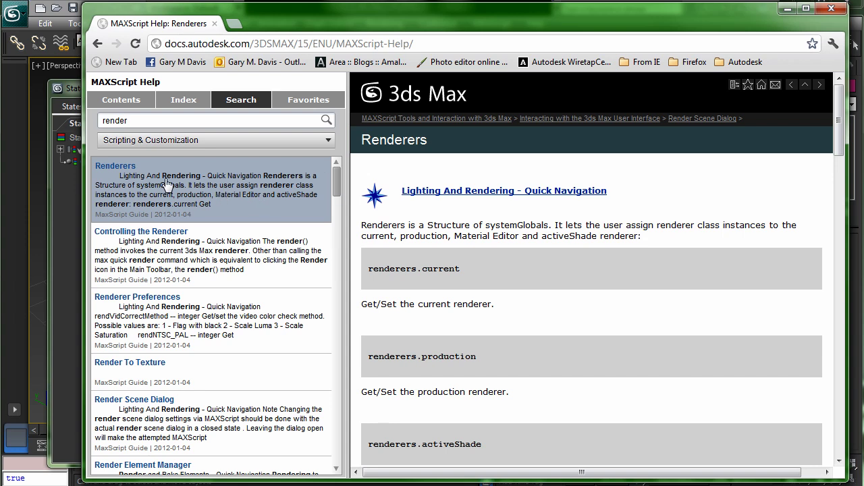
click(116, 175)
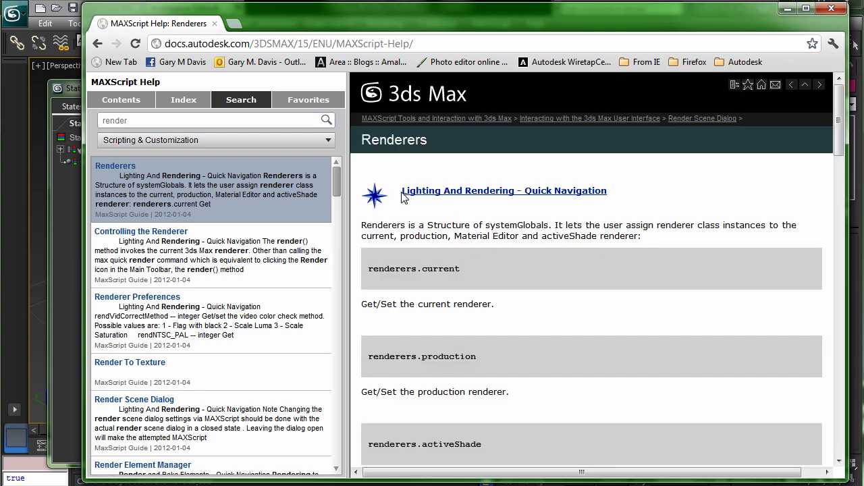
click(440, 195)
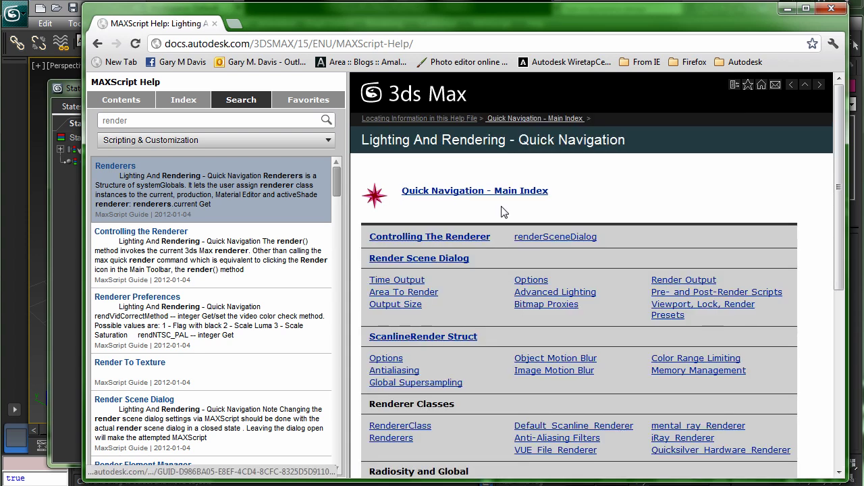
click(401, 260)
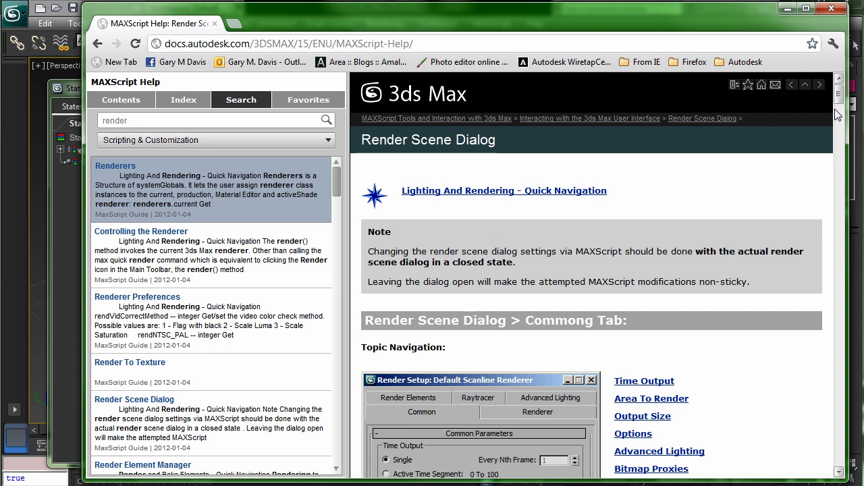
Step: Scroll down the Render Scene Dialog page to the rendUseNet boolean entry
click(839, 134)
drag(839, 131, 839, 137)
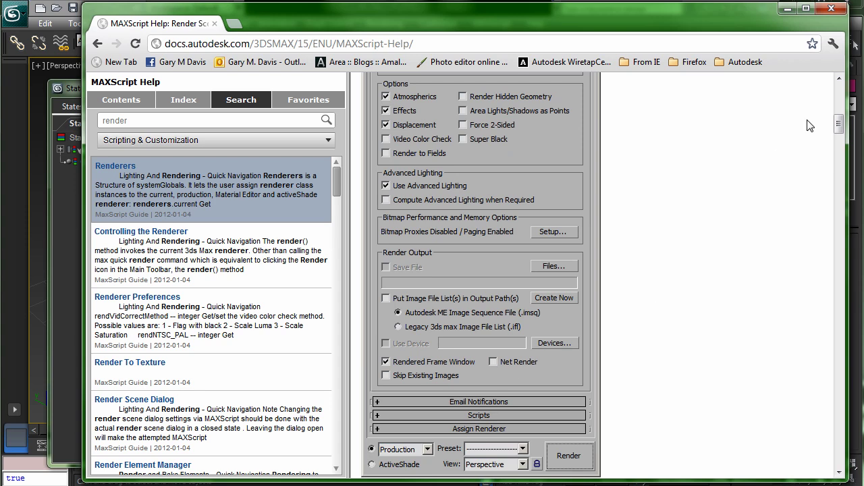
drag(838, 123, 850, 327)
scroll(837, 331, down, 4)
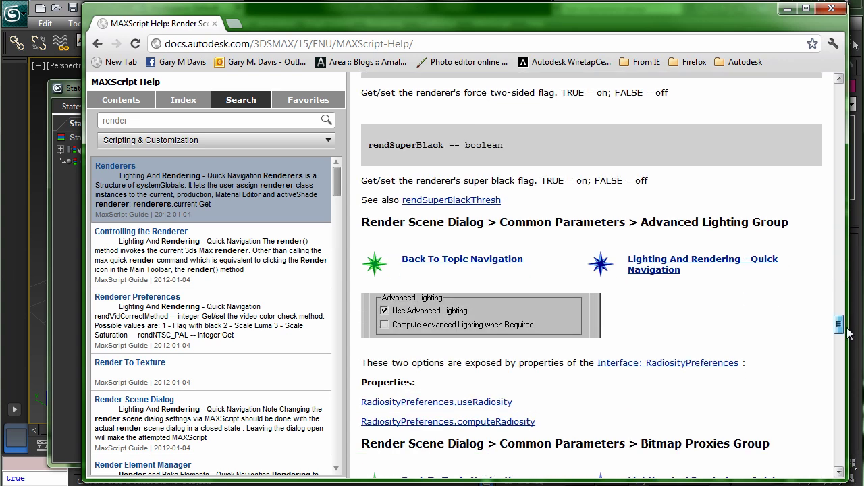
scroll(825, 332, down, 3)
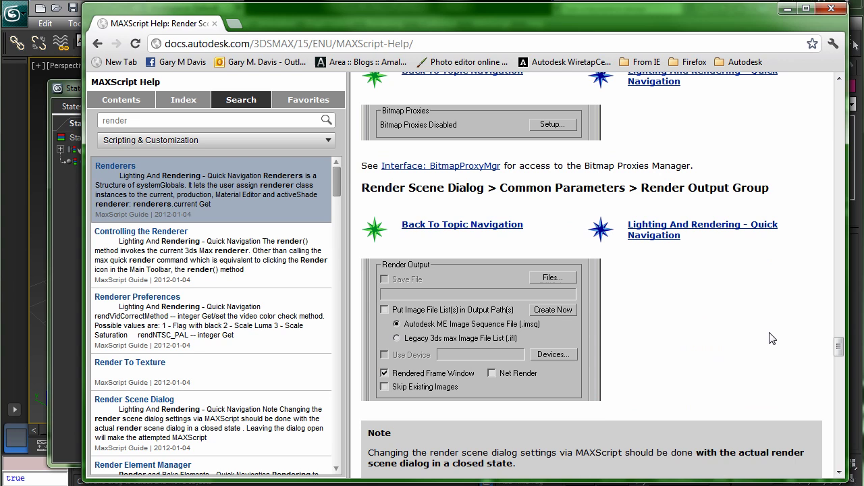
scroll(528, 273, down, 5)
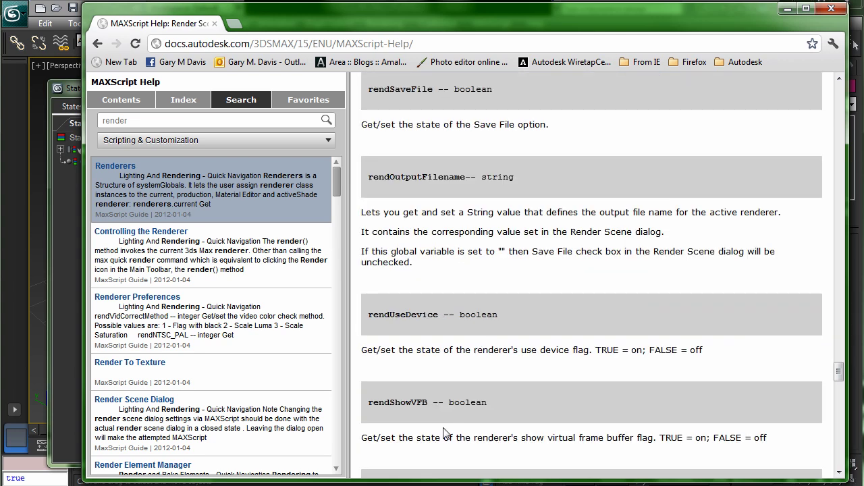
scroll(426, 260, down, 1)
scroll(426, 261, down, 1)
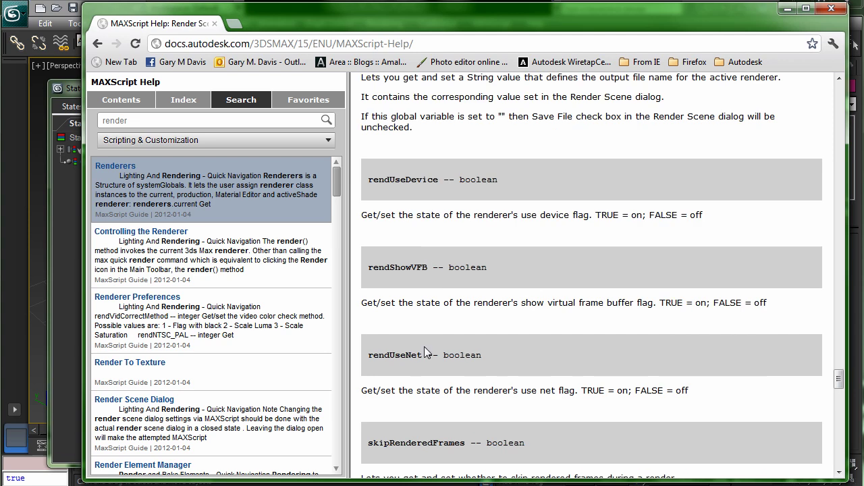
Step: Select the rendUseNet property name and slide the help window aside to reveal 3ds Max
drag(383, 357, 484, 356)
drag(540, 390, 546, 391)
drag(421, 356, 367, 357)
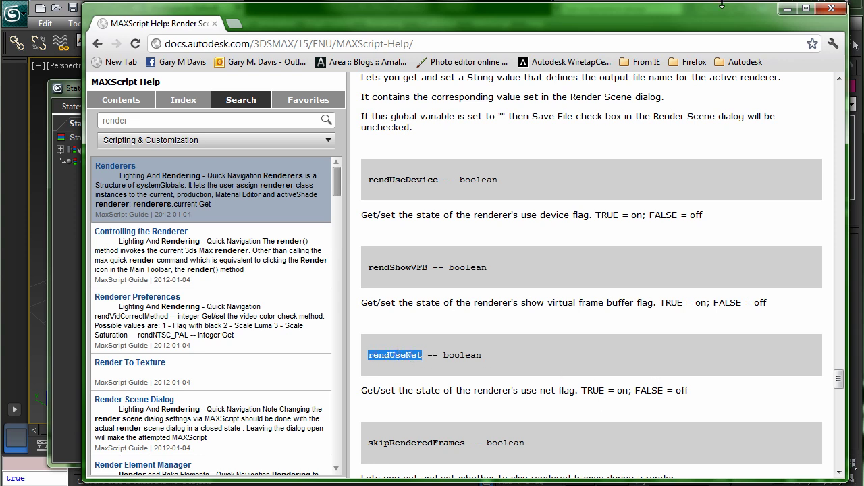
drag(597, 23, 863, 23)
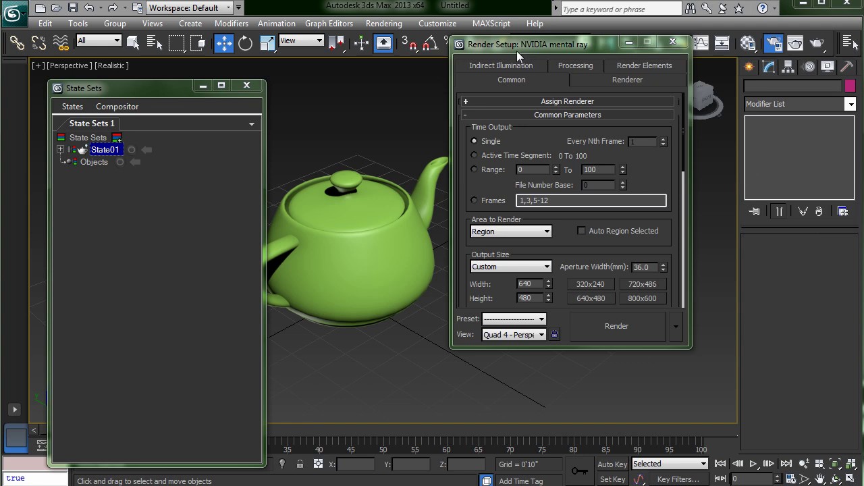
Step: Create a new toolbar named Temp in Customize User Interface's Toolbars tab
click(384, 23)
mouse_move(419, 27)
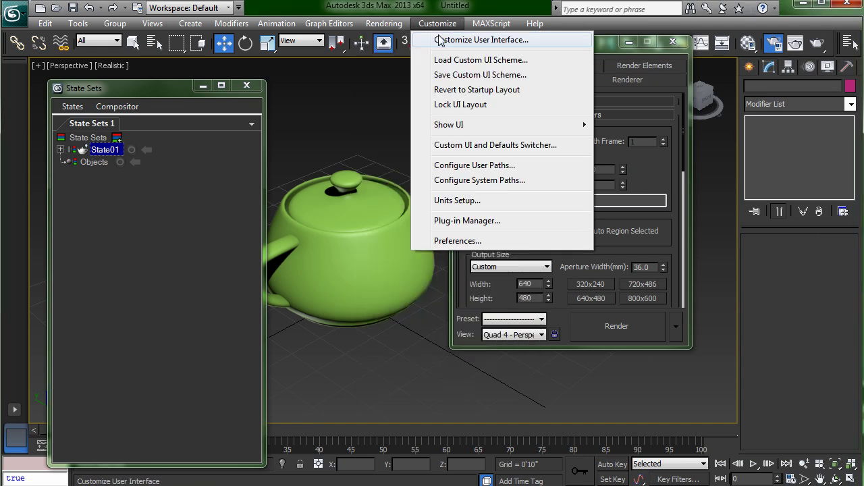
click(441, 39)
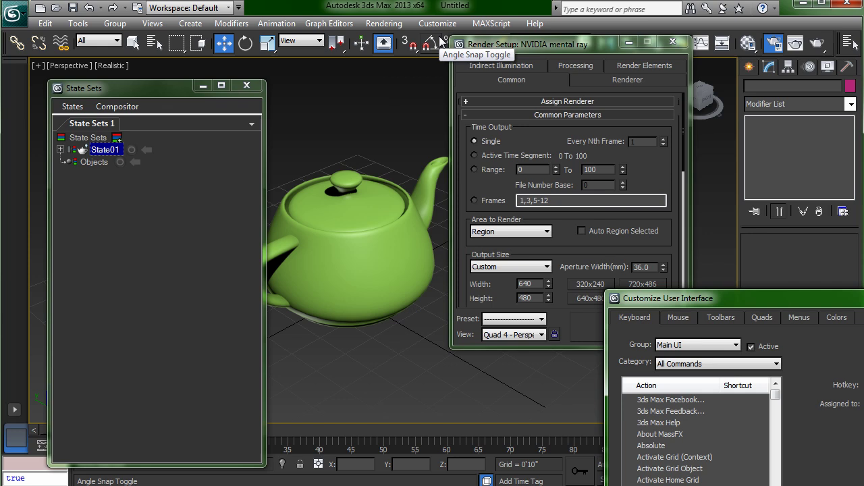
drag(732, 246, 329, 108)
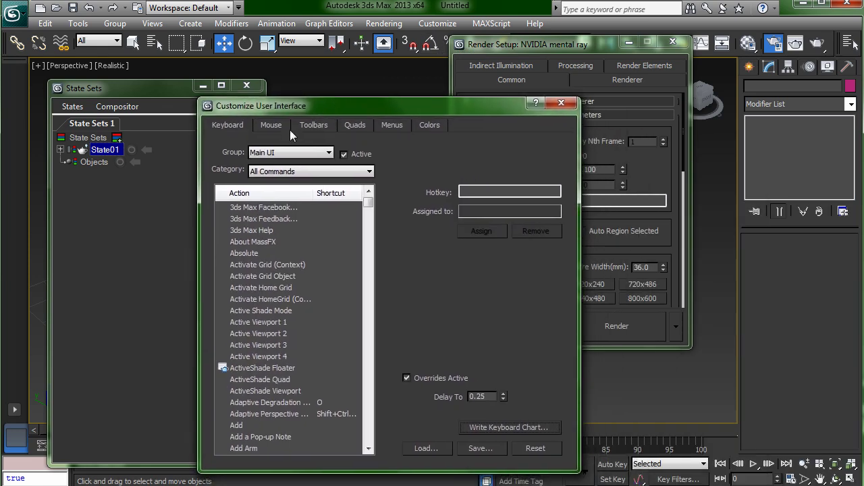
click(307, 125)
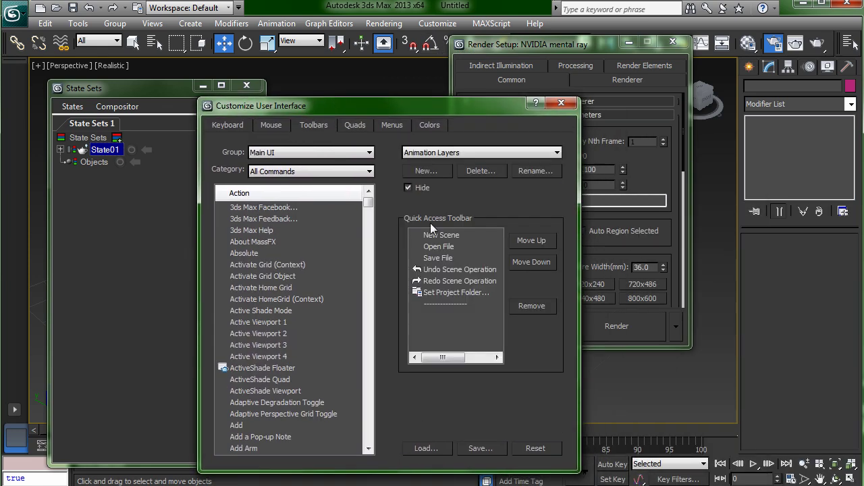
click(431, 171)
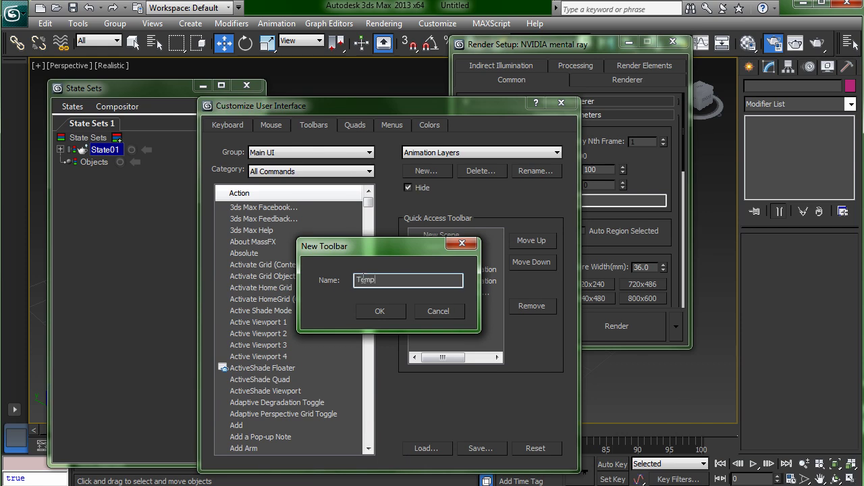
click(381, 312)
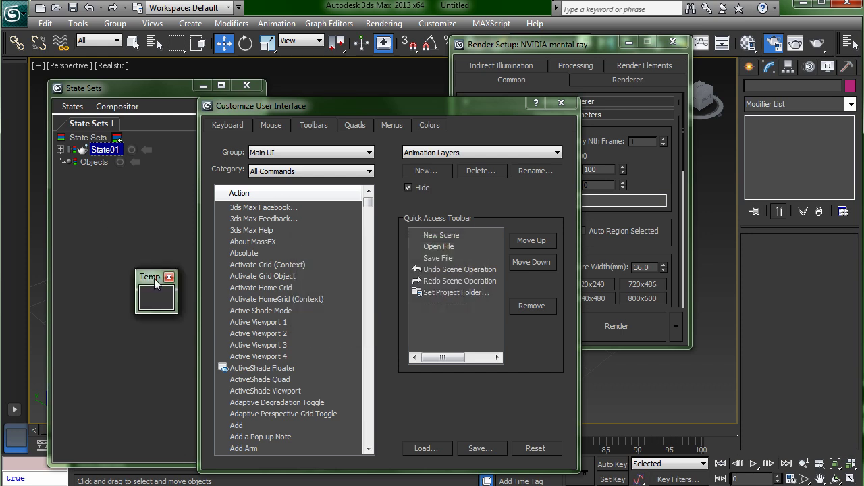
Step: Close Customize User Interface and move the floating Temp toolbar to the right
drag(154, 283, 652, 260)
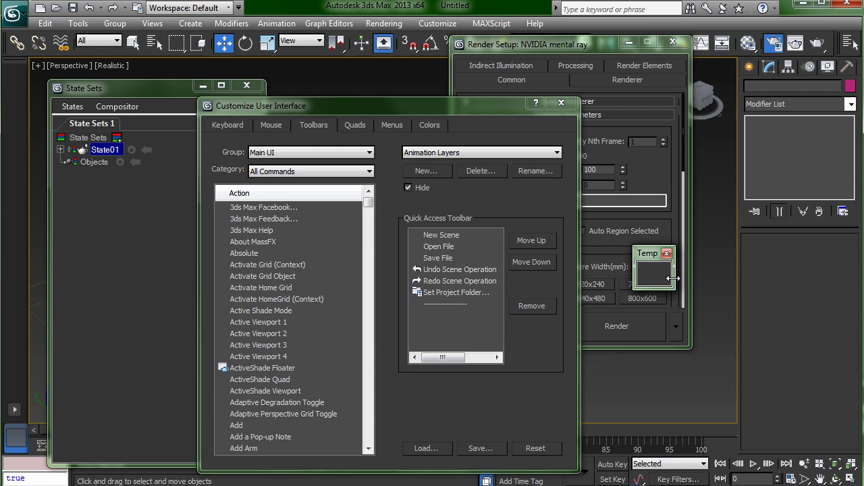
click(561, 103)
drag(648, 257, 734, 315)
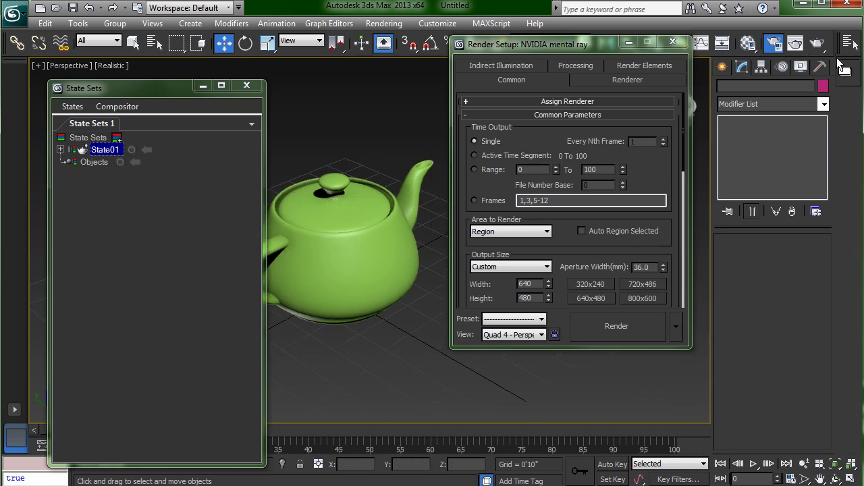
Step: Dock the Temp toolbar, move State Sets and Render Setup aside, and open the MAXScript Listener
drag(839, 65, 702, 67)
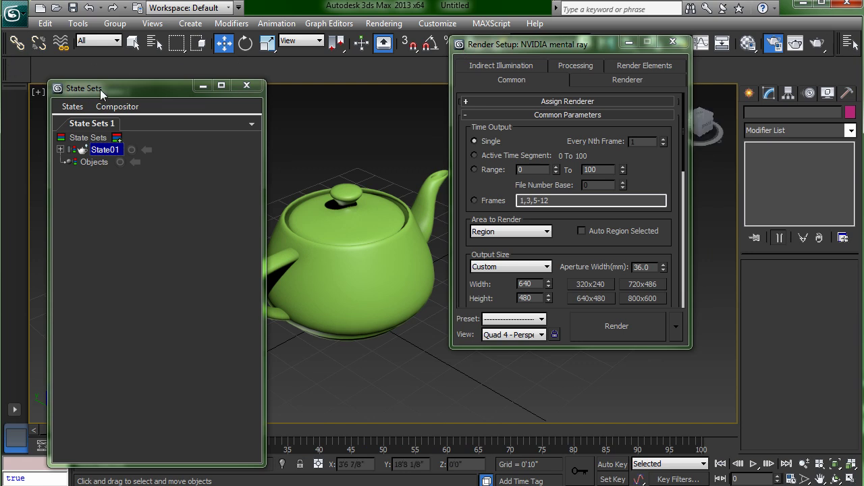
drag(104, 88, 127, 119)
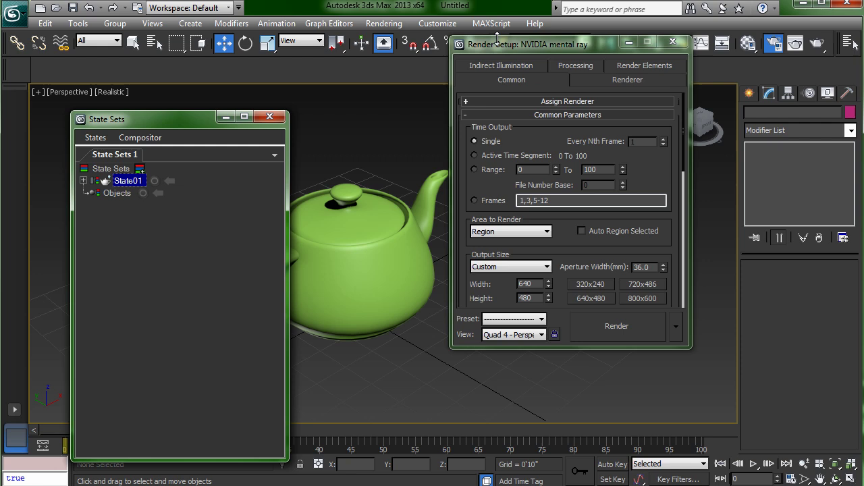
drag(507, 46, 863, 80)
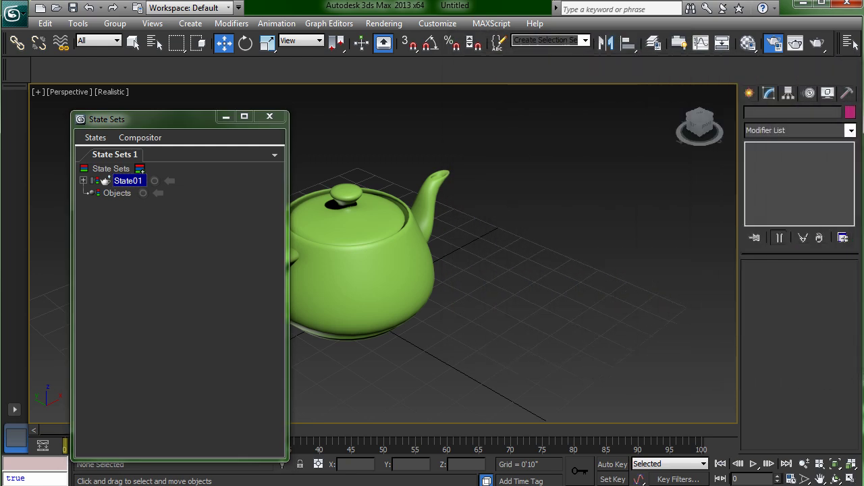
click(492, 25)
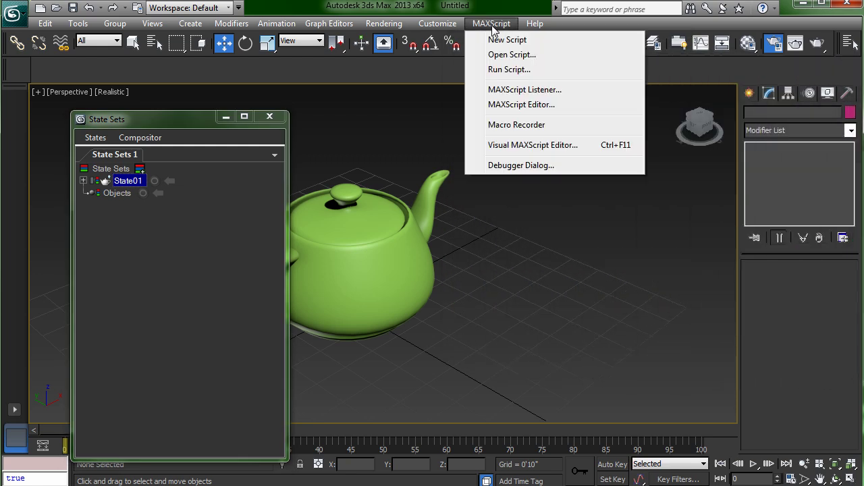
click(512, 91)
drag(362, 120, 599, 116)
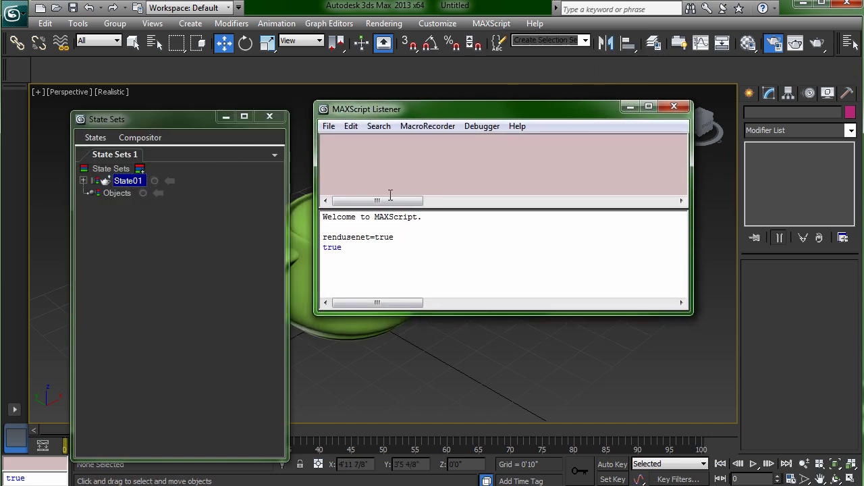
Step: Clear the earlier rendusenet=true output from the MAXScript Listener
drag(347, 256, 283, 232)
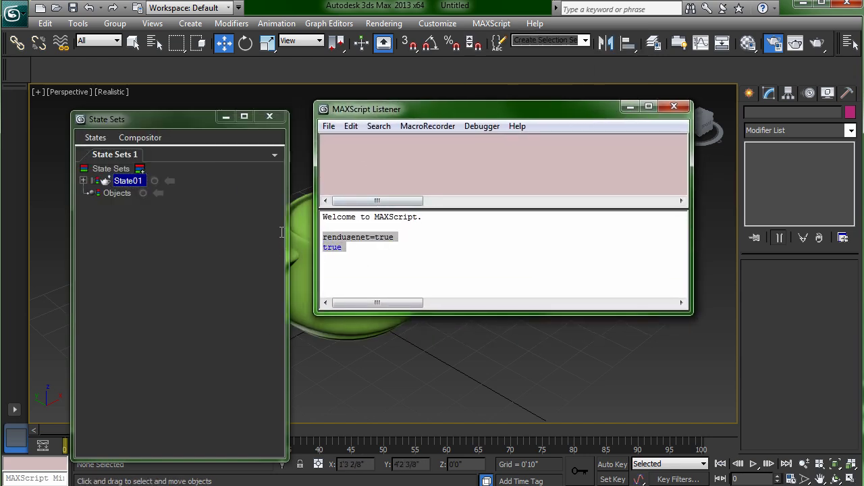
click(378, 252)
drag(357, 259, 306, 173)
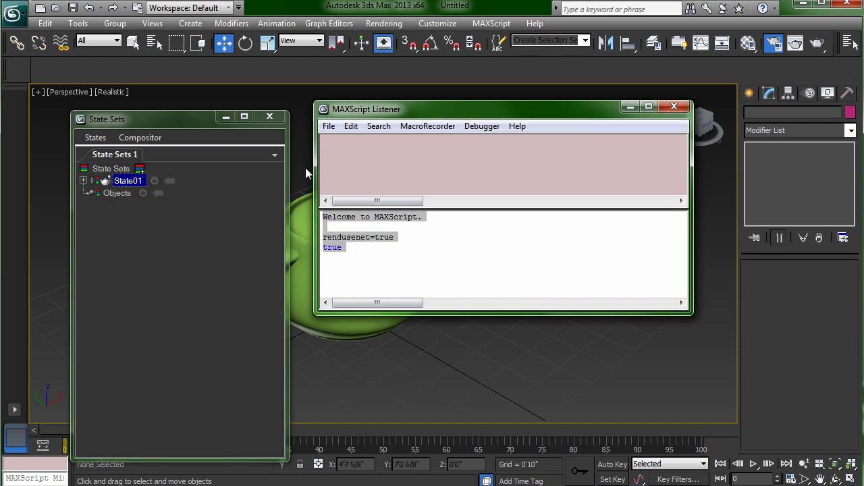
key(Delete)
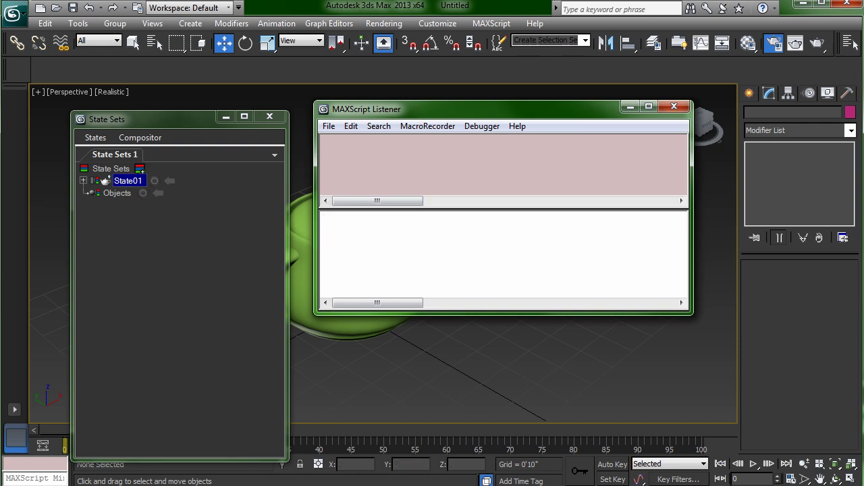
key(alt+Tab)
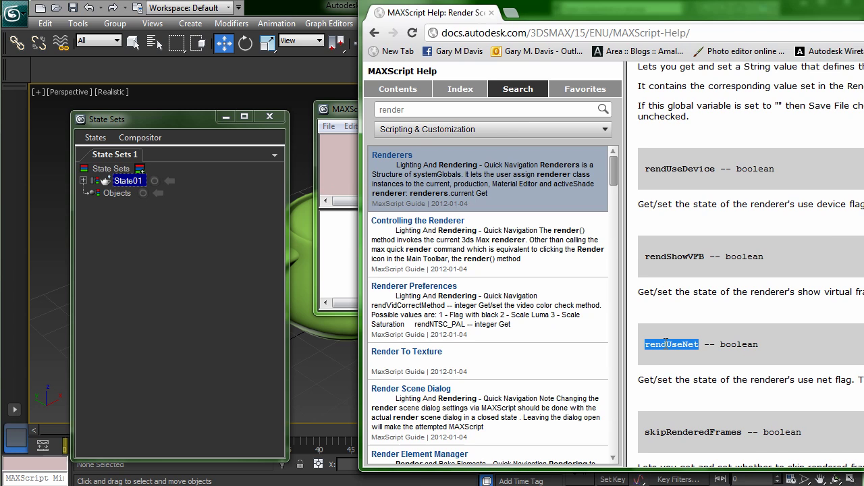
key(alt+Tab)
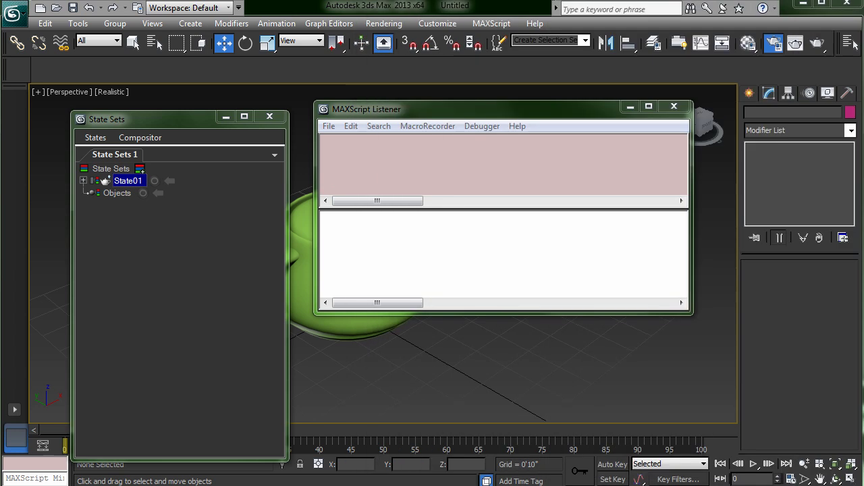
Step: Run rendusenet=true in the Listener and drag that line onto the toolbar as a macro
click(438, 248)
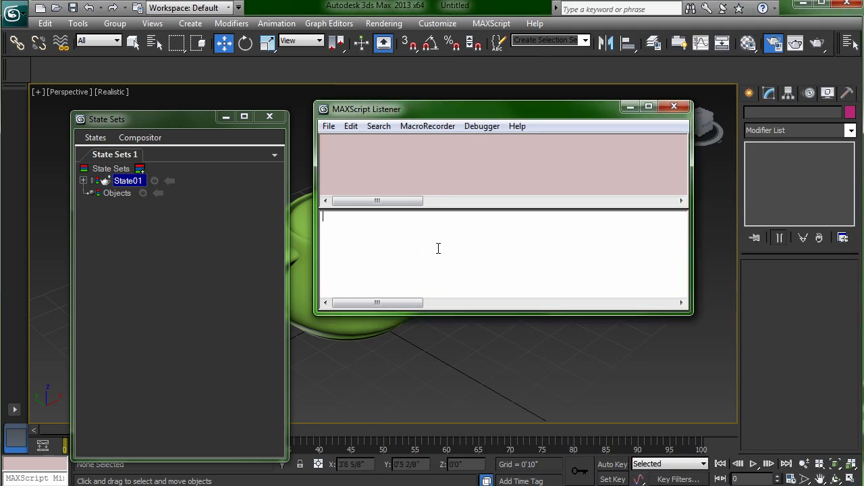
text(rendusenet)
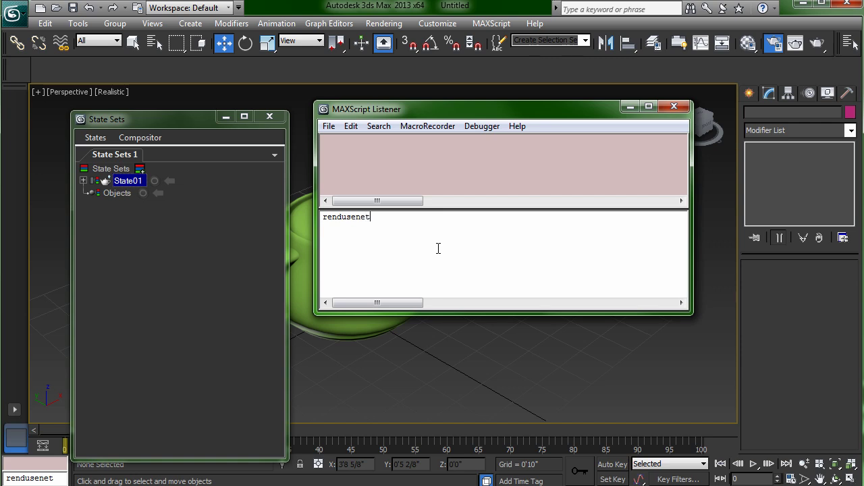
text(=true)
key(Return)
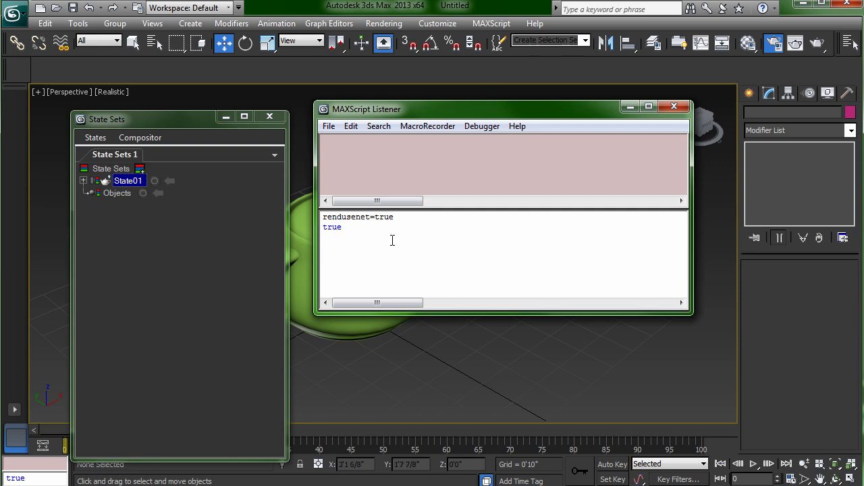
drag(397, 217, 324, 216)
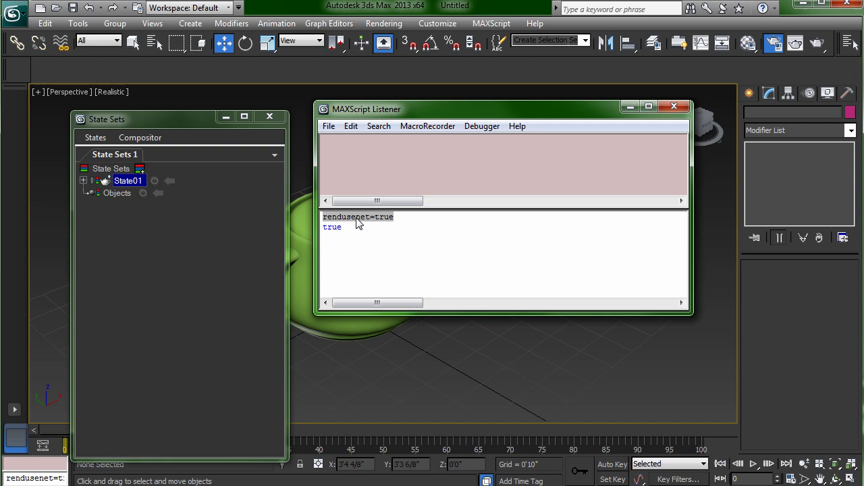
drag(357, 220, 22, 81)
Step: Set the new macro script's toolTip to 'Network Render = ON' and close the editor
right_click(20, 76)
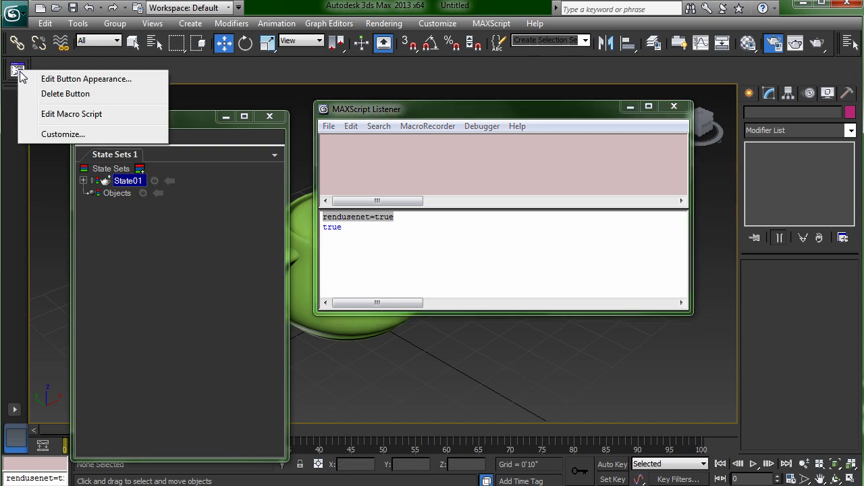
click(47, 115)
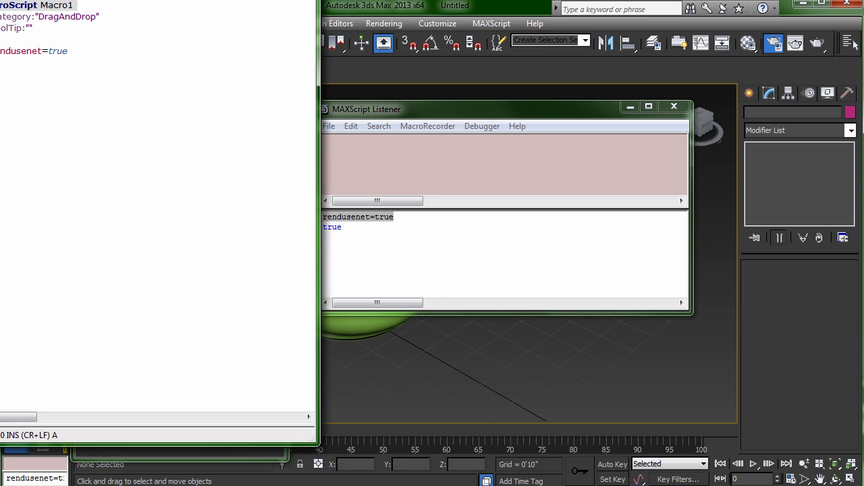
drag(101, 7, 376, 71)
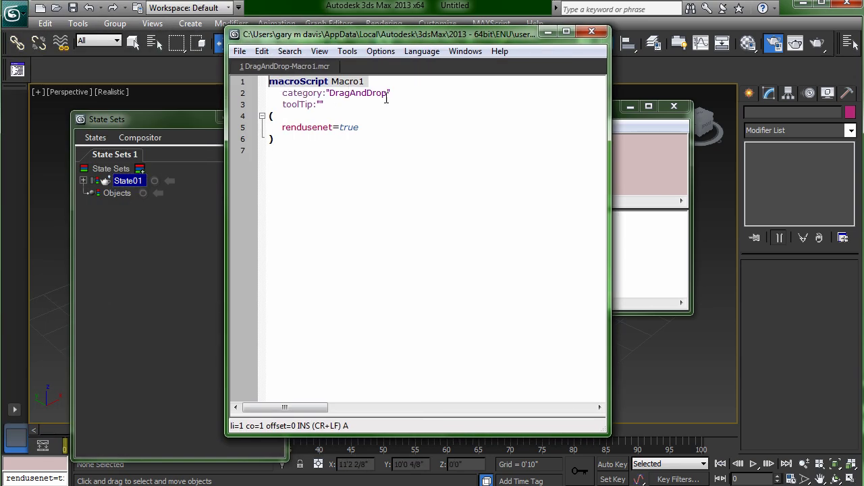
click(322, 104)
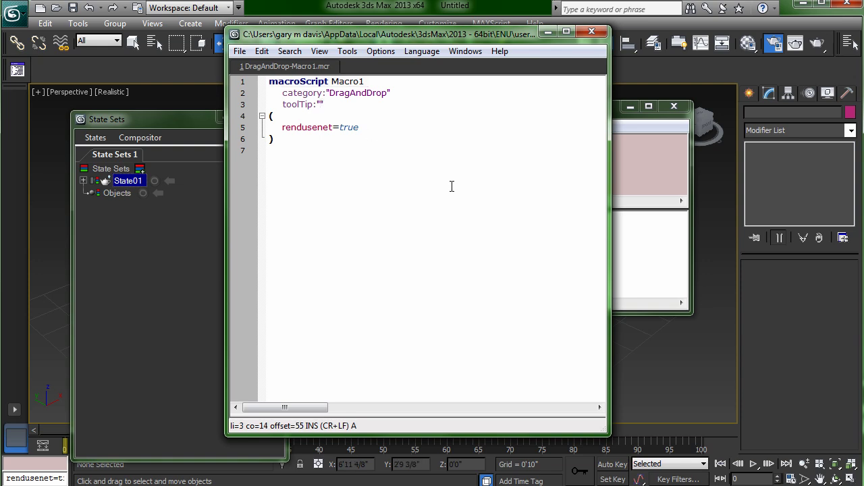
text(Network Render = ON)
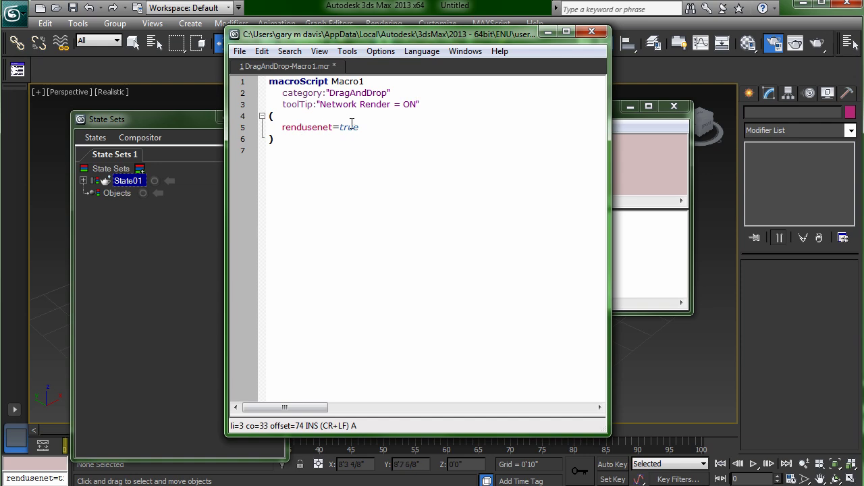
click(592, 32)
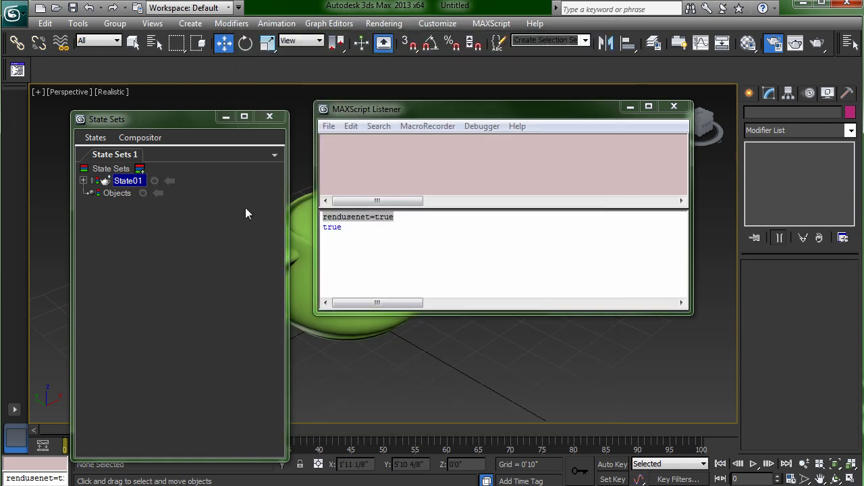
Step: Make the macro a text button labelled NetON, then return to the Listener line
right_click(20, 73)
click(45, 78)
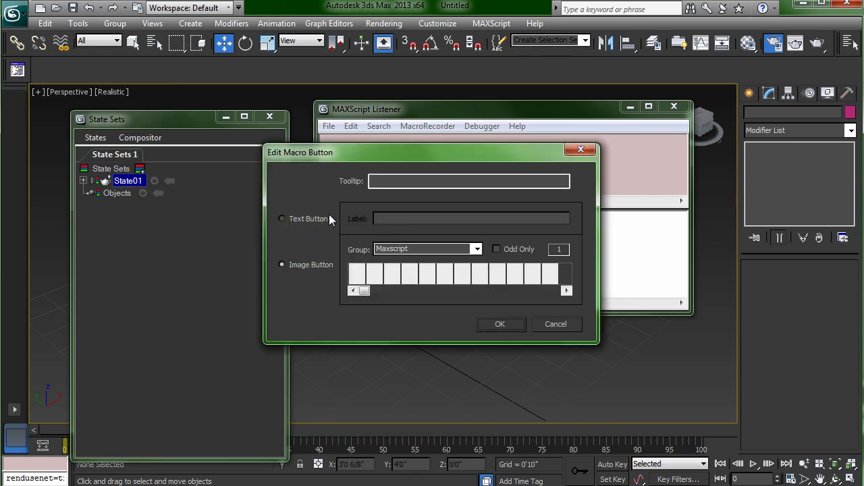
click(324, 218)
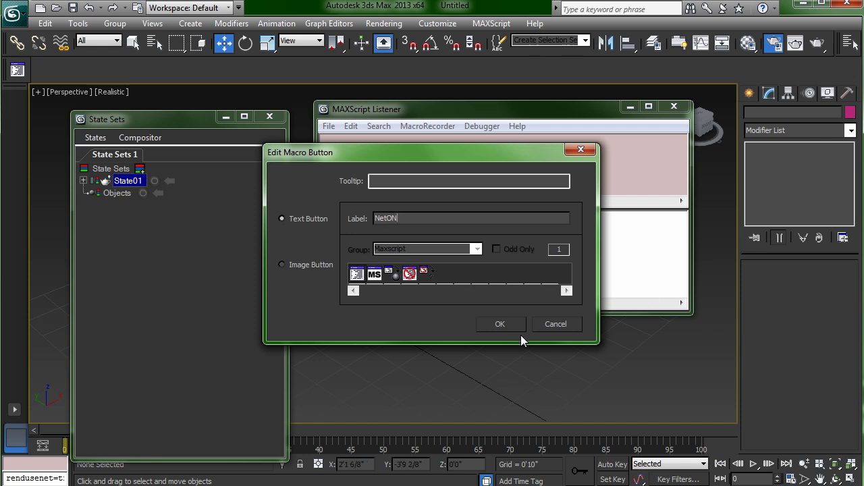
click(500, 324)
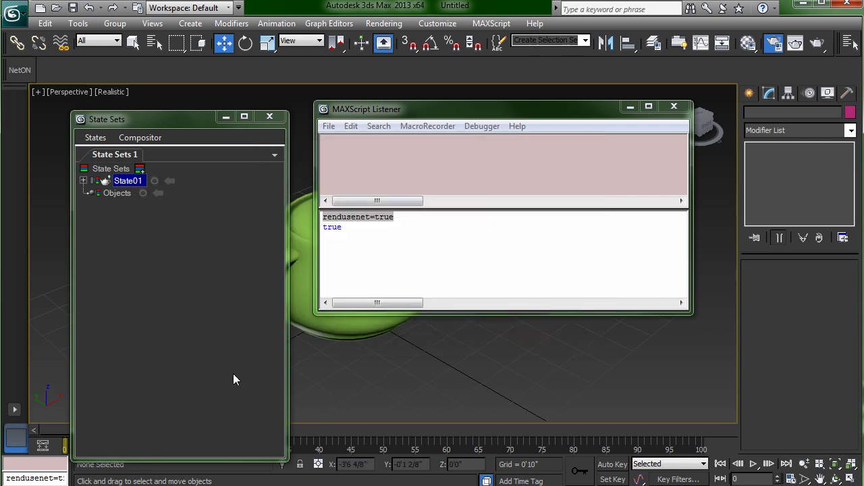
click(374, 256)
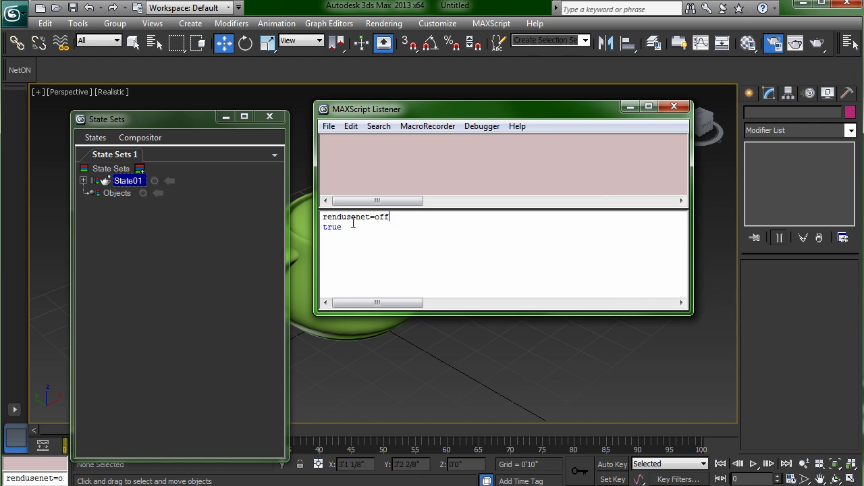
Step: Run rendusenet=off, drop it onto the toolbar beside NetON, and make it a text button
key(Return)
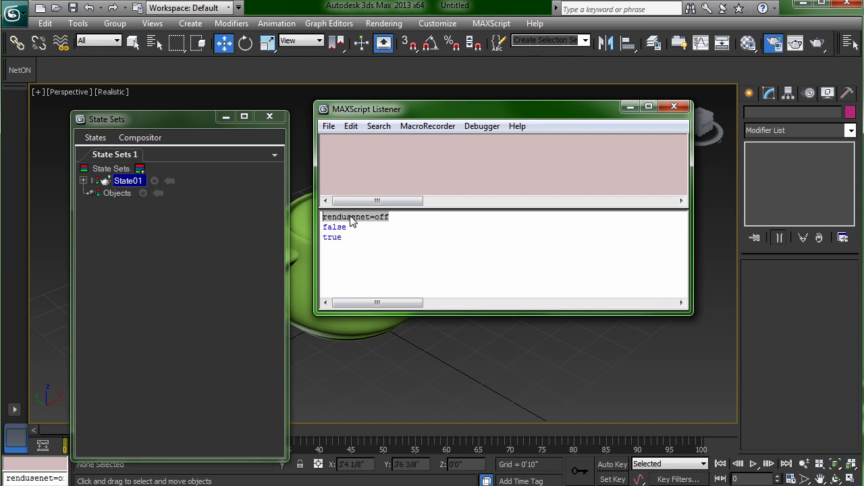
drag(35, 78, 42, 70)
right_click(44, 70)
click(65, 80)
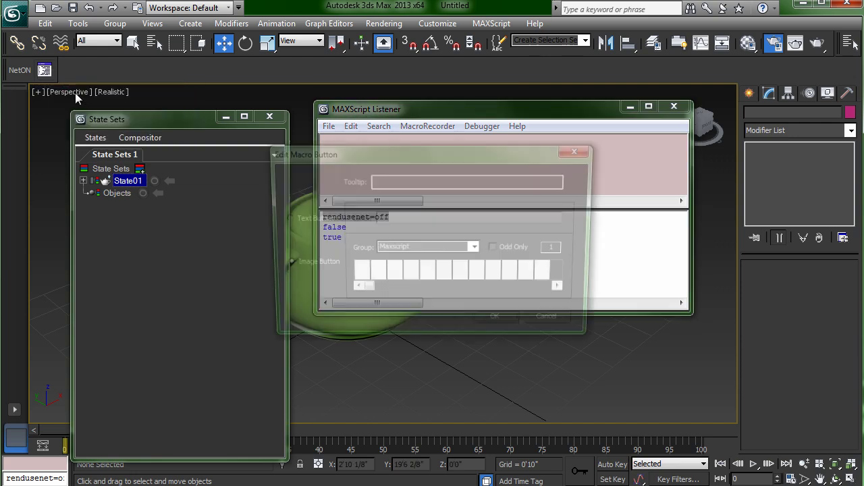
click(283, 218)
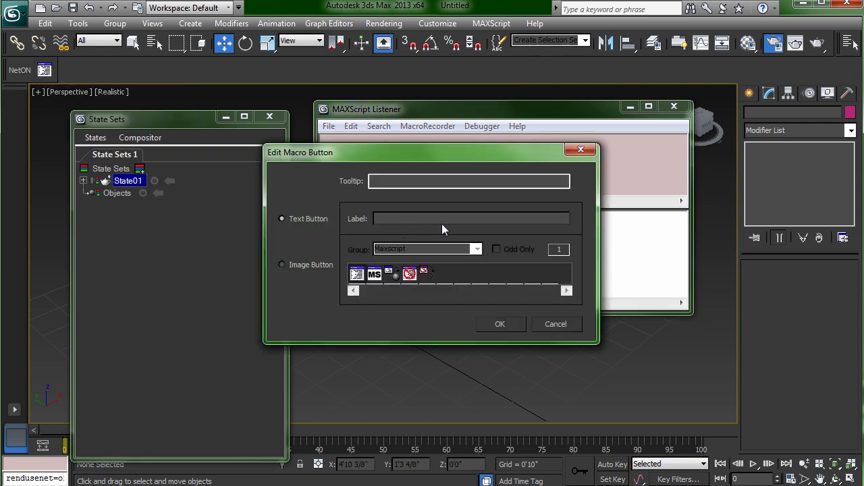
Step: Label the button NetOFF with tooltip 'Network Rendering OFF', confirm, and close the Listener
click(399, 216)
click(402, 181)
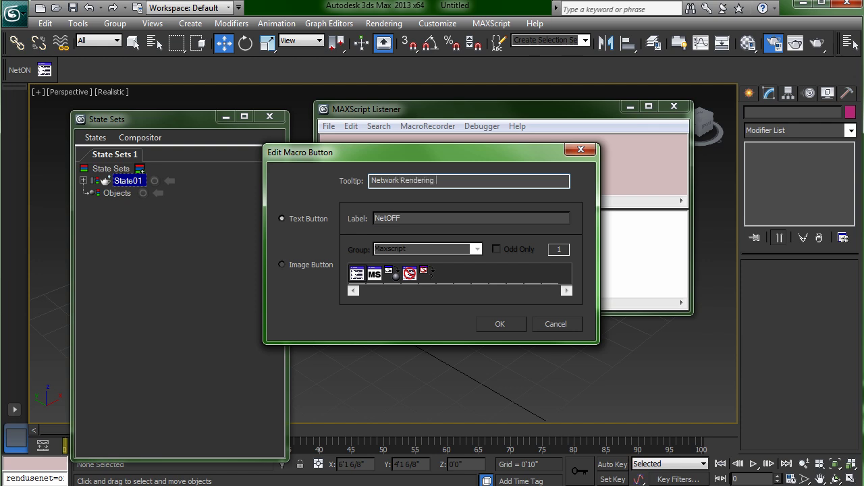
click(487, 328)
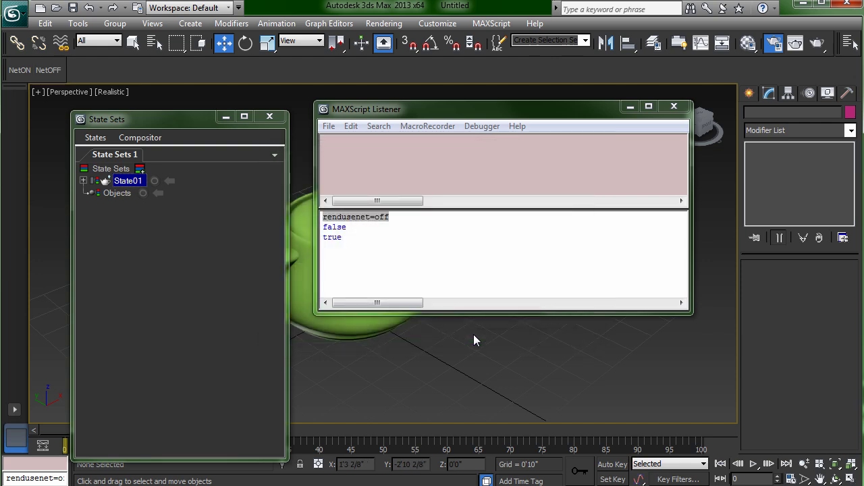
click(674, 107)
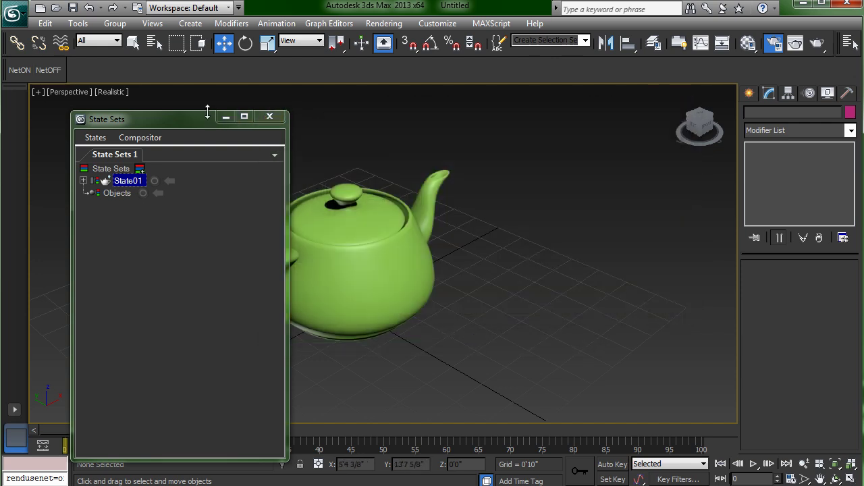
Step: Move the shortened State Sets window up-left, then test the NetON and NetOFF buttons
drag(208, 112, 164, 132)
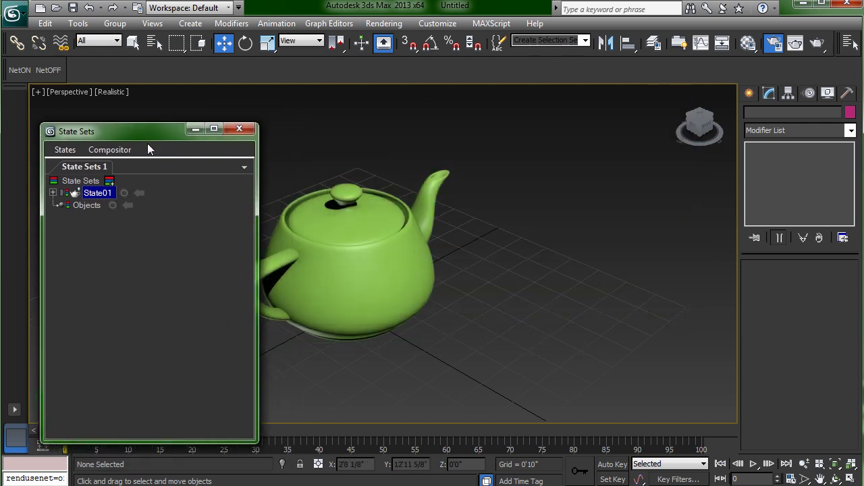
click(22, 72)
click(47, 71)
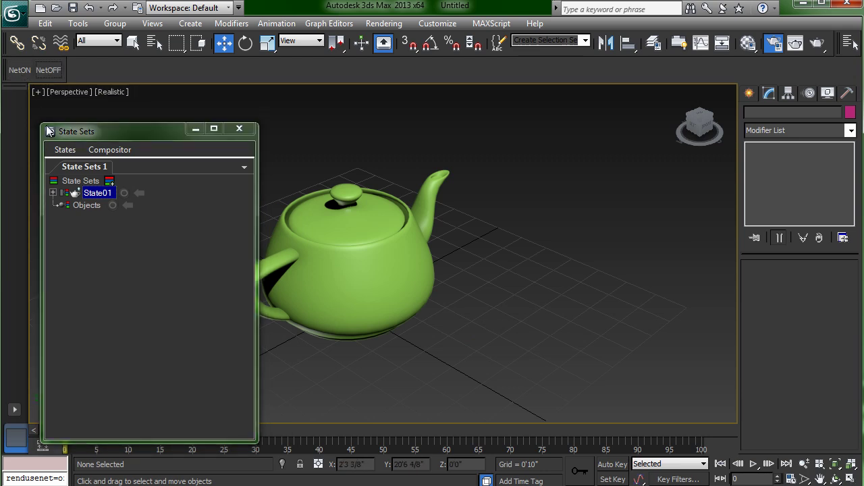